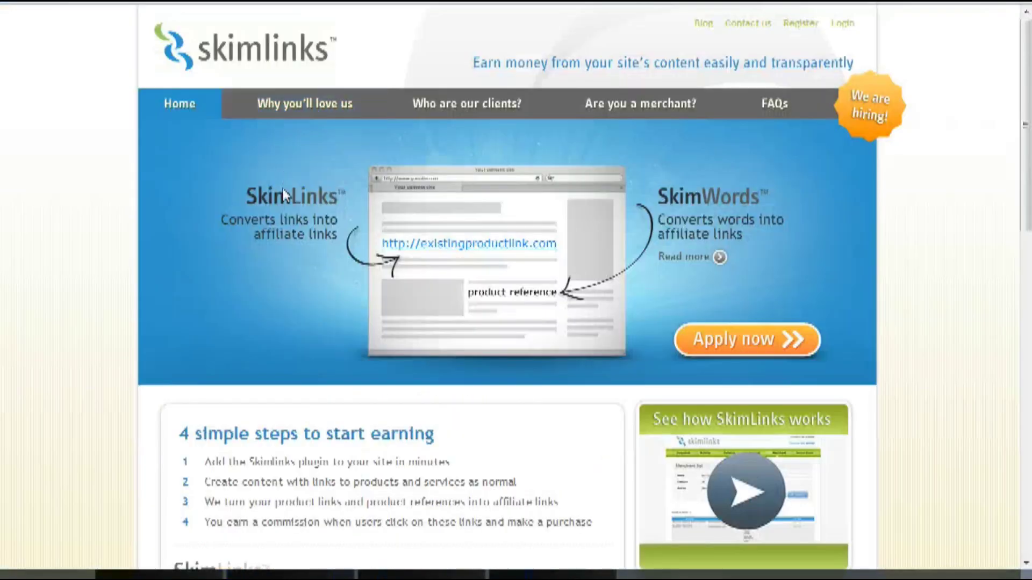
# Scroll through the Skimlinks website before moving on to the vBulletin Admin Control Panel.
pyautogui.scroll(-10, 283, 189)
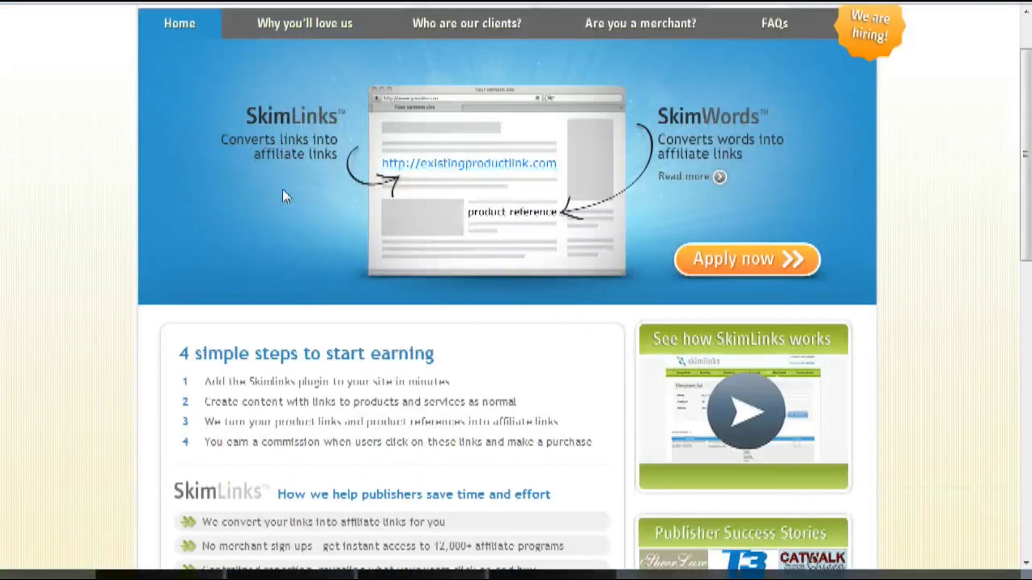
pyautogui.scroll(8, 285, 195)
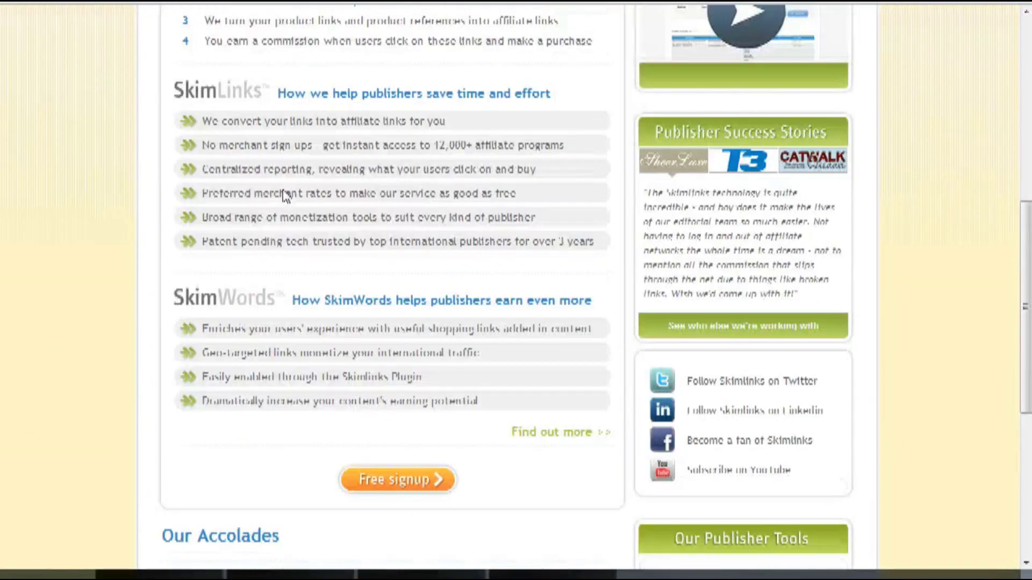
pyautogui.scroll(3, 283, 189)
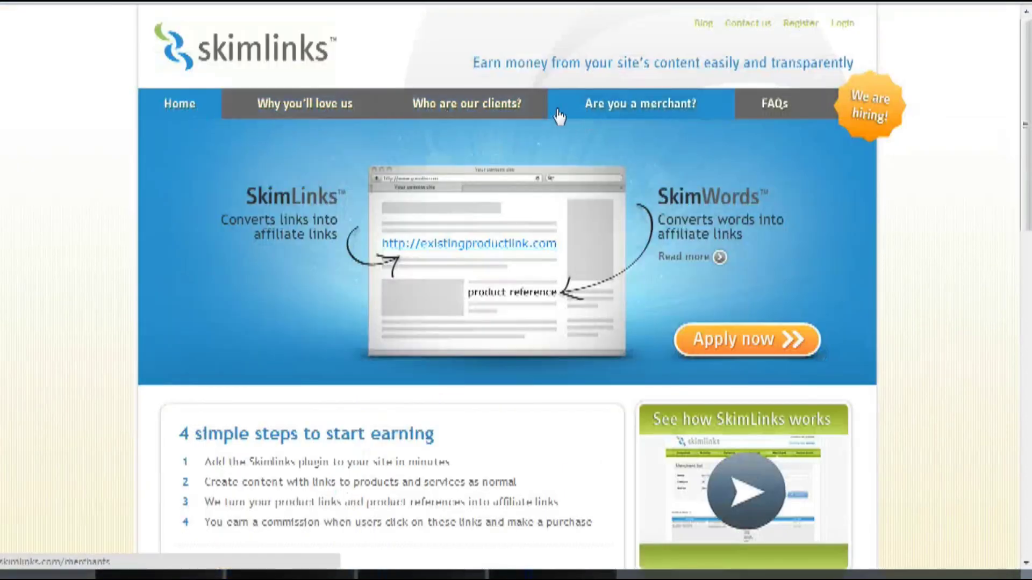
pyautogui.scroll(-3, 275, 171)
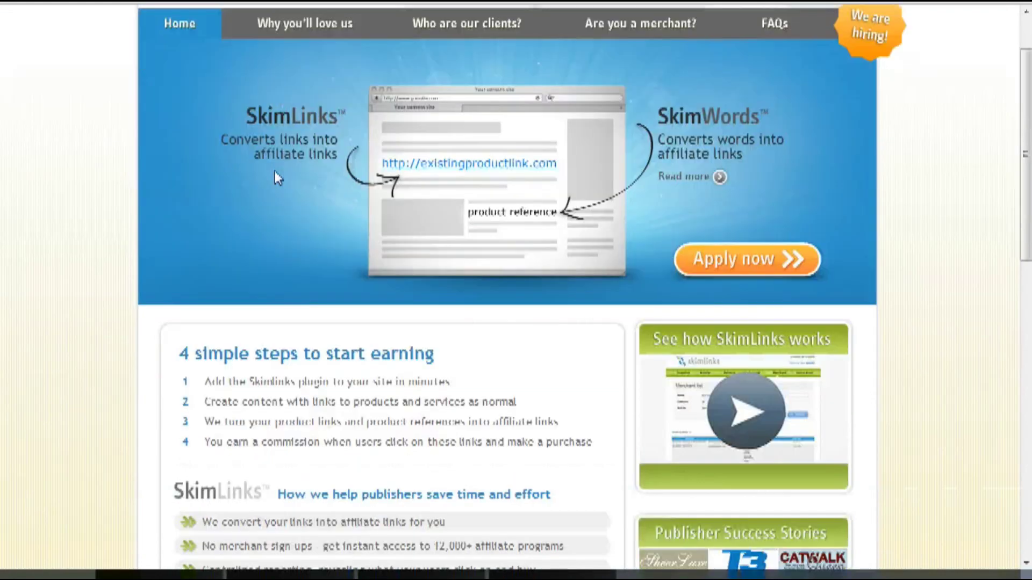
pyautogui.scroll(3, 275, 171)
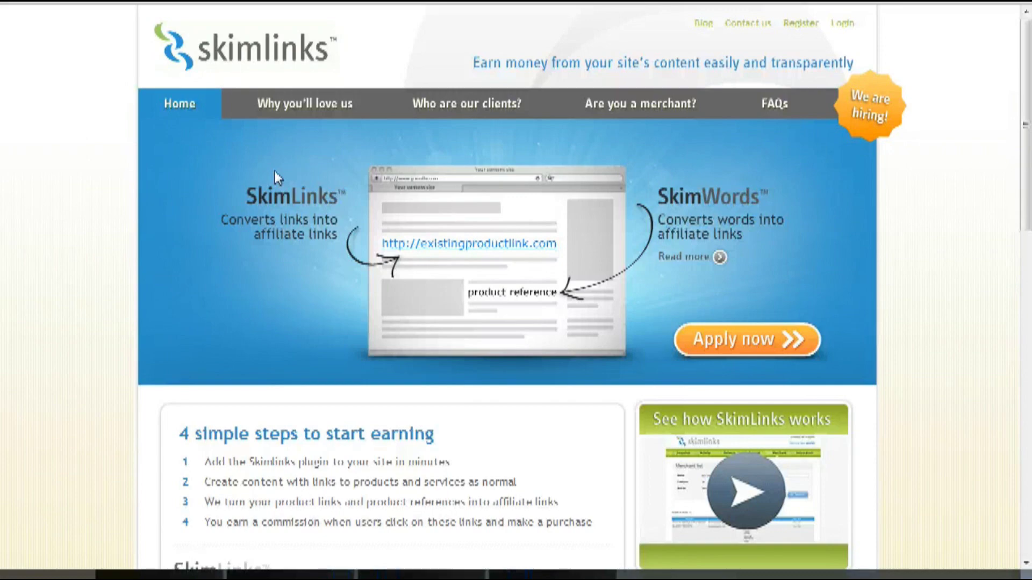
pyautogui.scroll(-5, 275, 175)
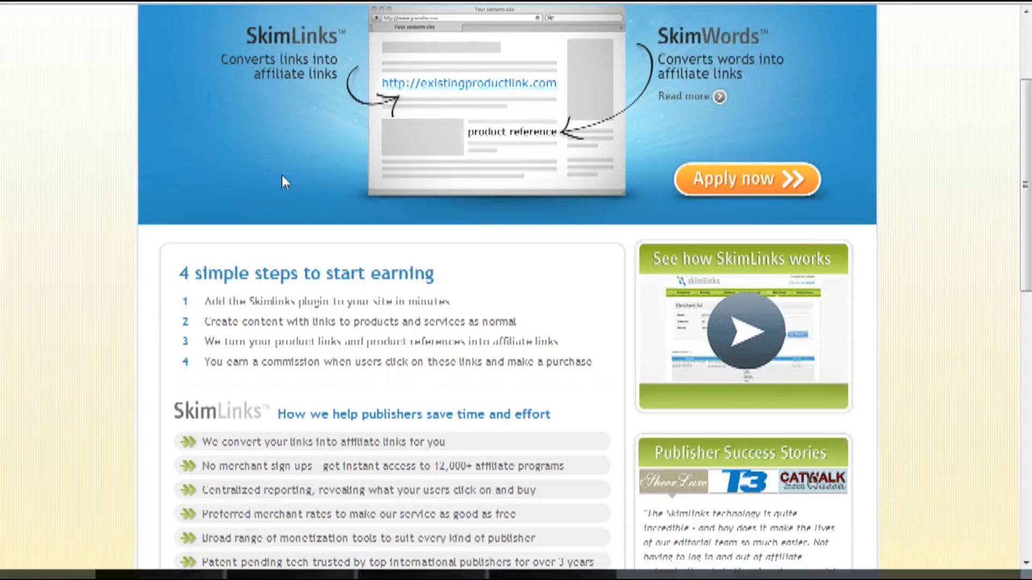
pyautogui.scroll(3, 418, 157)
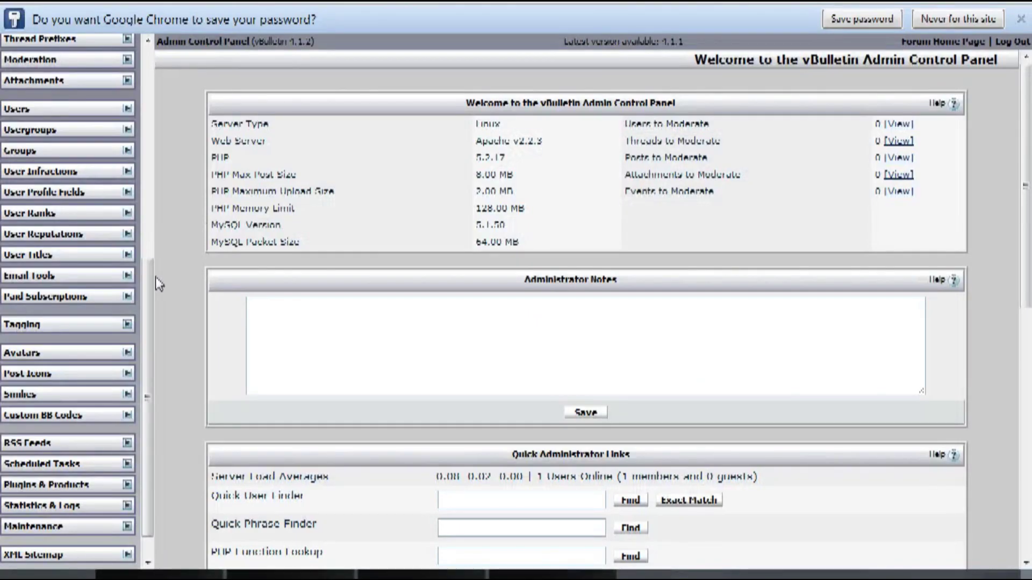
pyautogui.scroll(2, 147, 260)
# Expand Advertising in the sidebar, open Skimlinks Global Options, and begin a new account setup.
pyautogui.moveTo(148, 262); pyautogui.dragTo(156, 133)
pyautogui.click(127, 105)
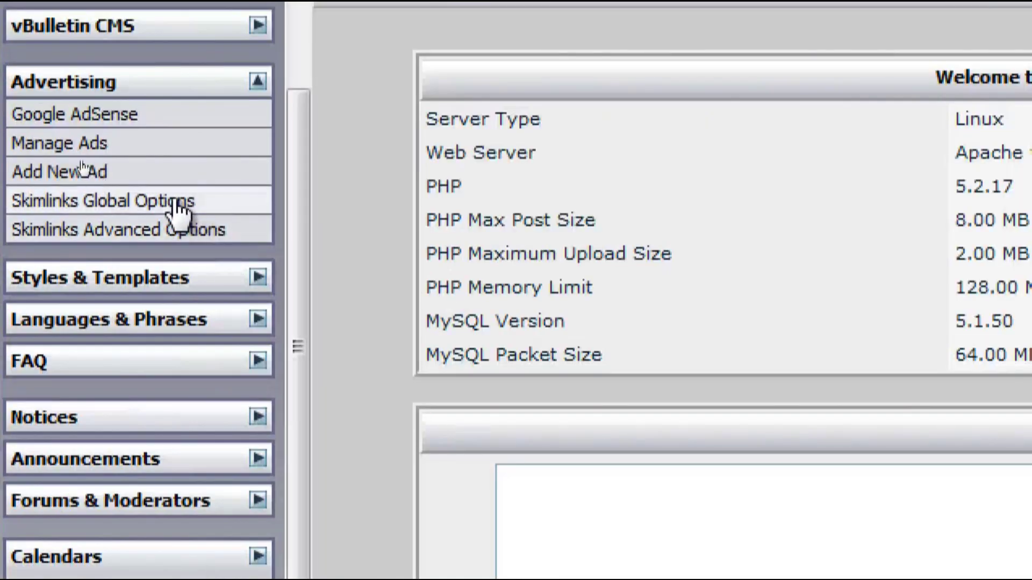
pyautogui.click(166, 205)
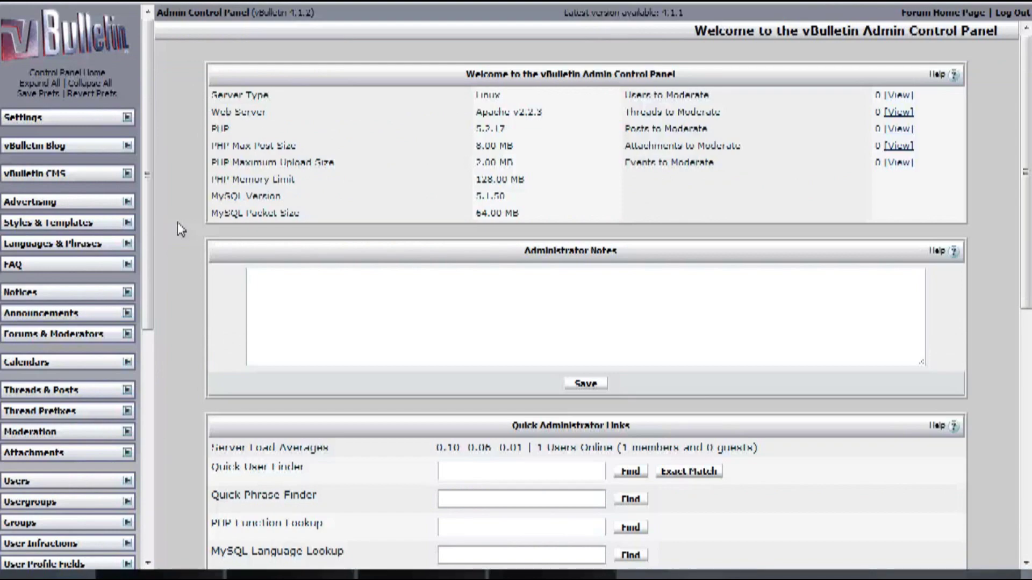
pyautogui.click(133, 203)
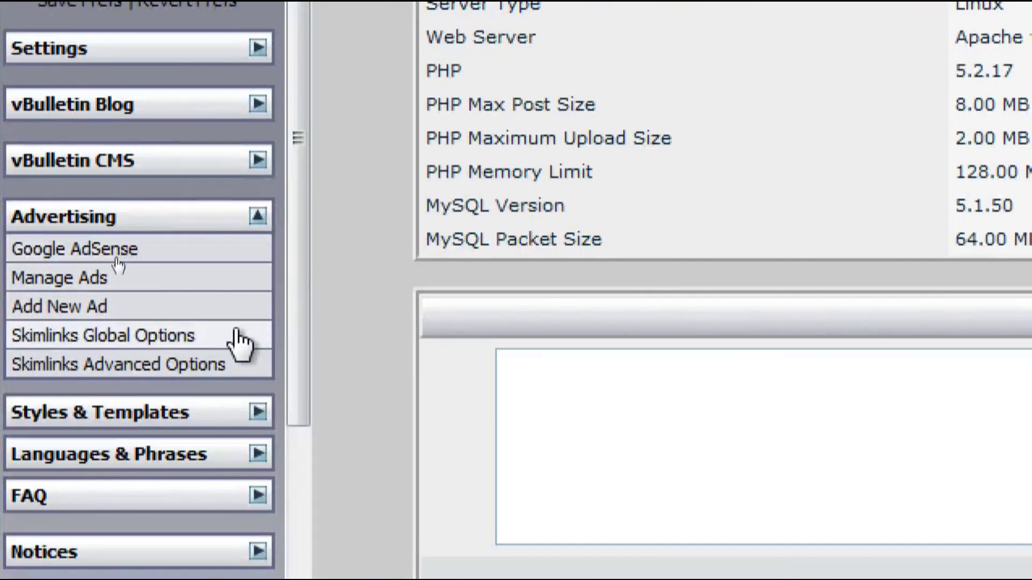
pyautogui.click(239, 342)
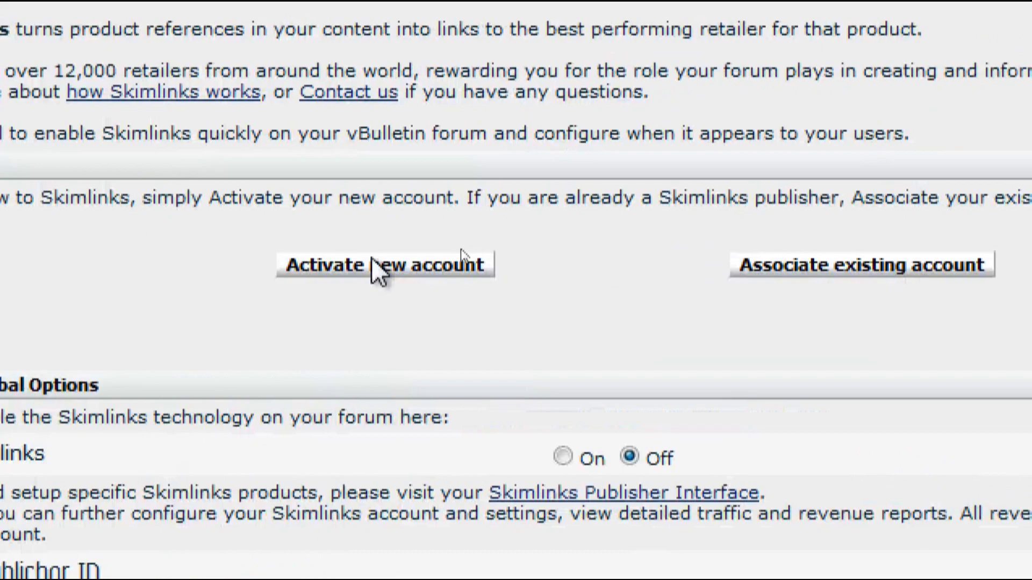
pyautogui.click(372, 263)
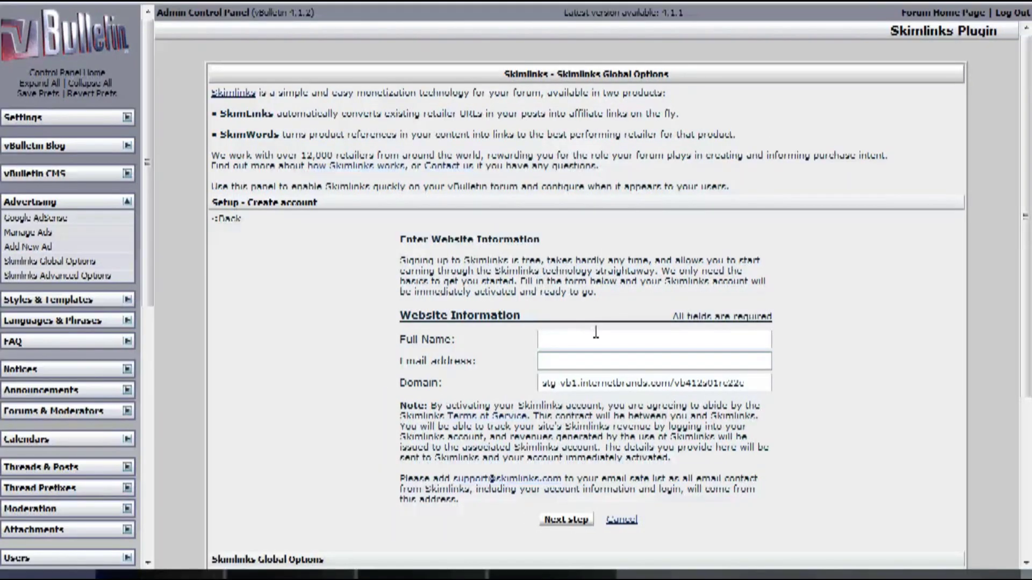
# Enter the user's full name, fixing the surname spelling, then their e-mail address.
pyautogui.click(596, 333)
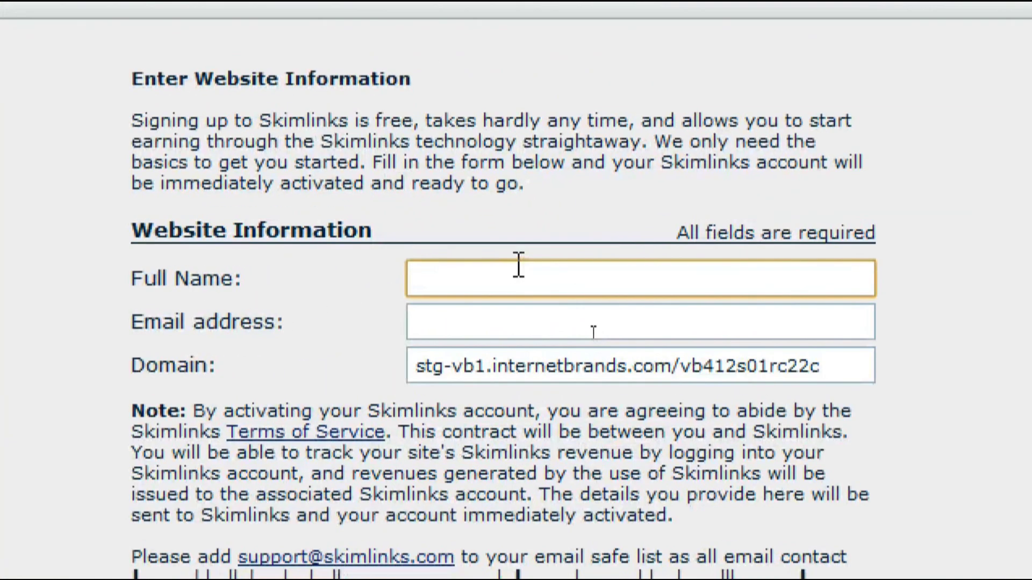
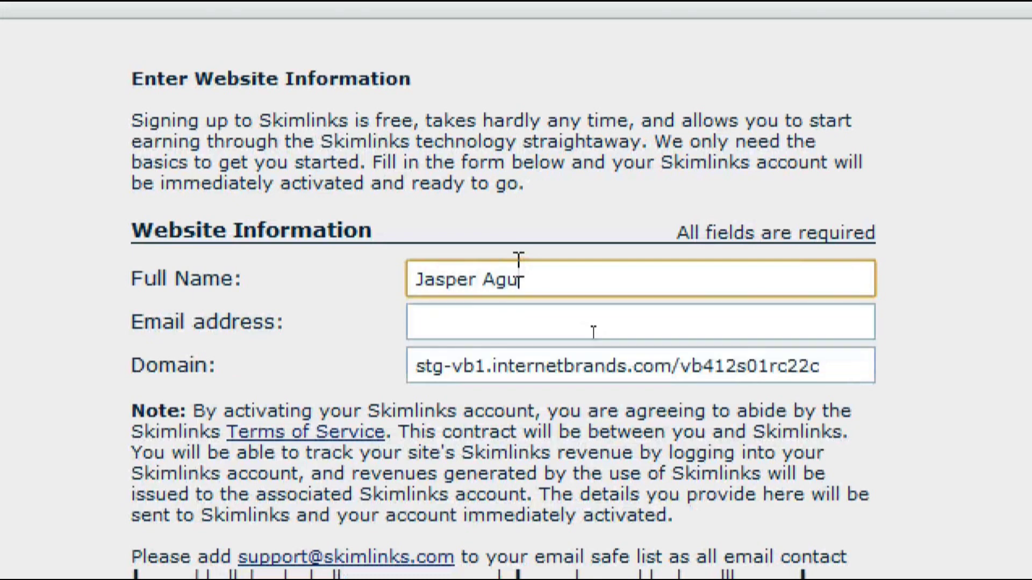
pyautogui.write('u')
pyautogui.press('BackSpace')
pyautogui.press('BackSpace')
pyautogui.write('ila')
pyautogui.press('Tab')
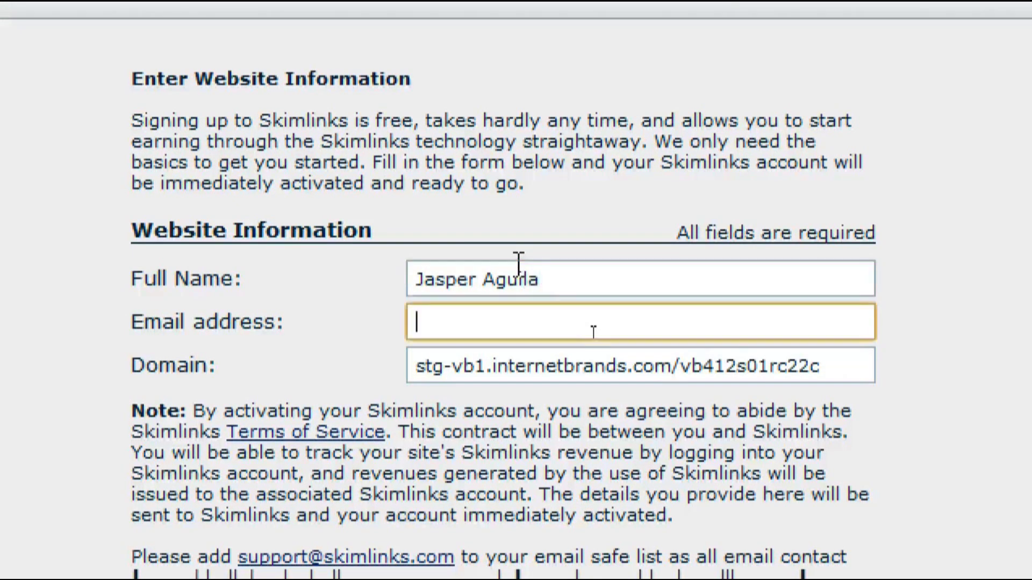
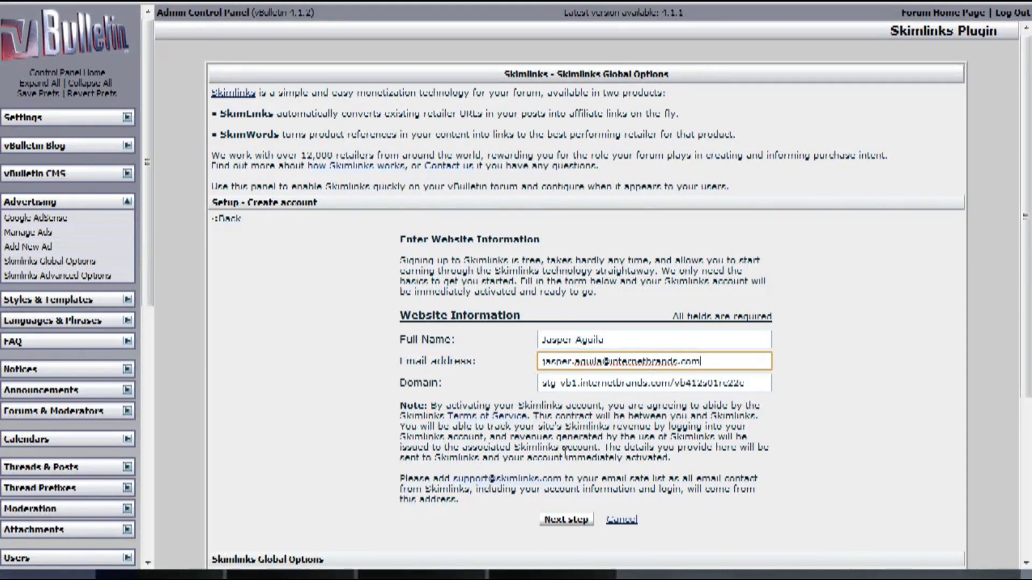
# Confirm the website information, activate the Skimlinks account and finish to link a publisher ID.
pyautogui.click(568, 521)
pyautogui.scroll(-3, 637, 438)
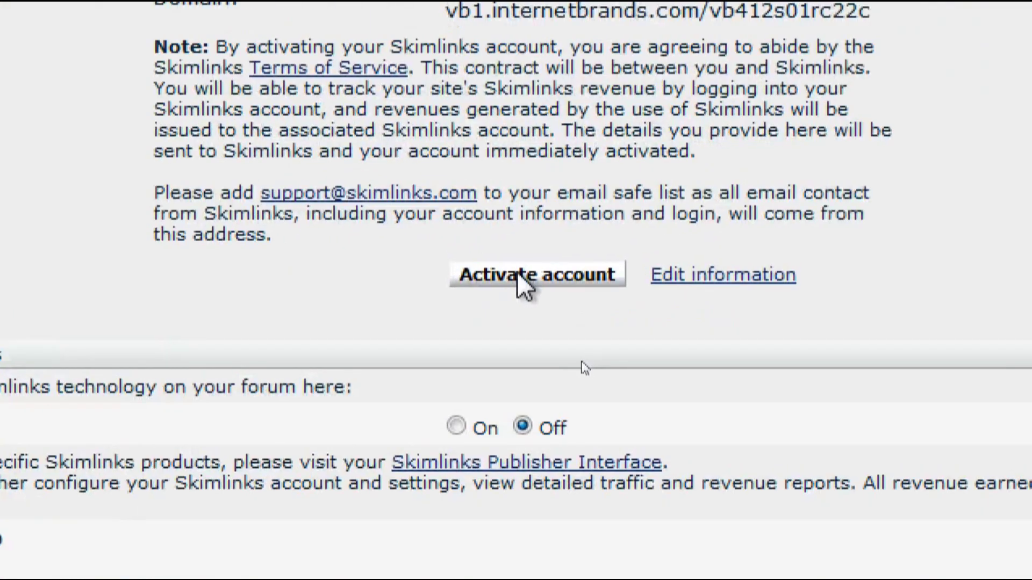
pyautogui.click(532, 279)
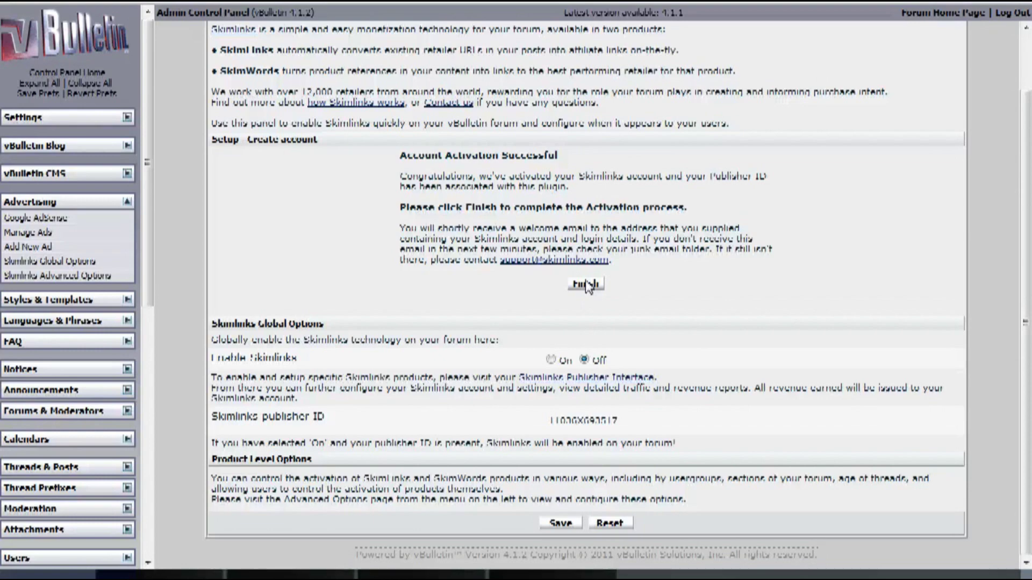
pyautogui.click(587, 283)
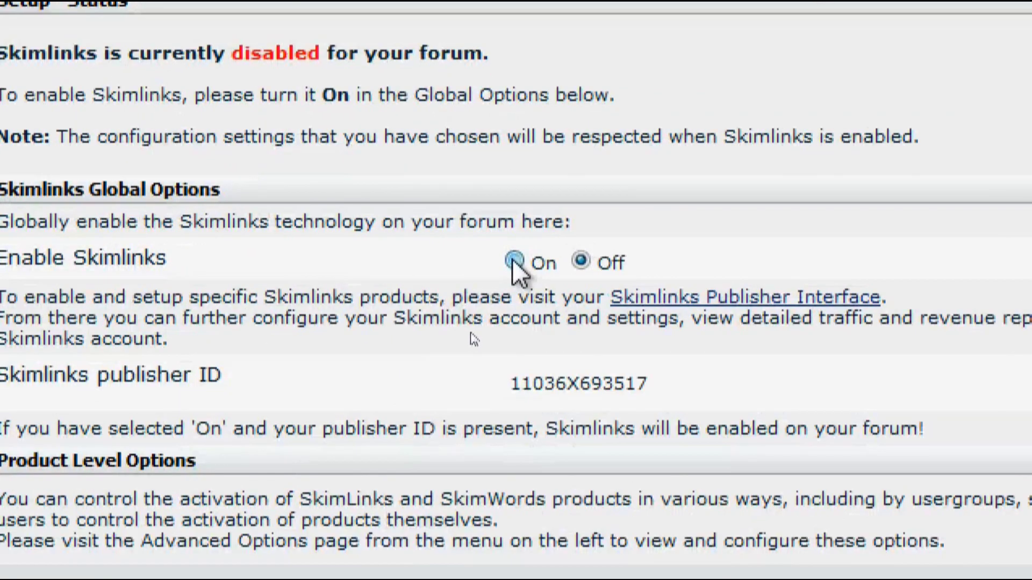
# Switch the Enable Skimlinks radio button to On and save the global options.
pyautogui.click(513, 261)
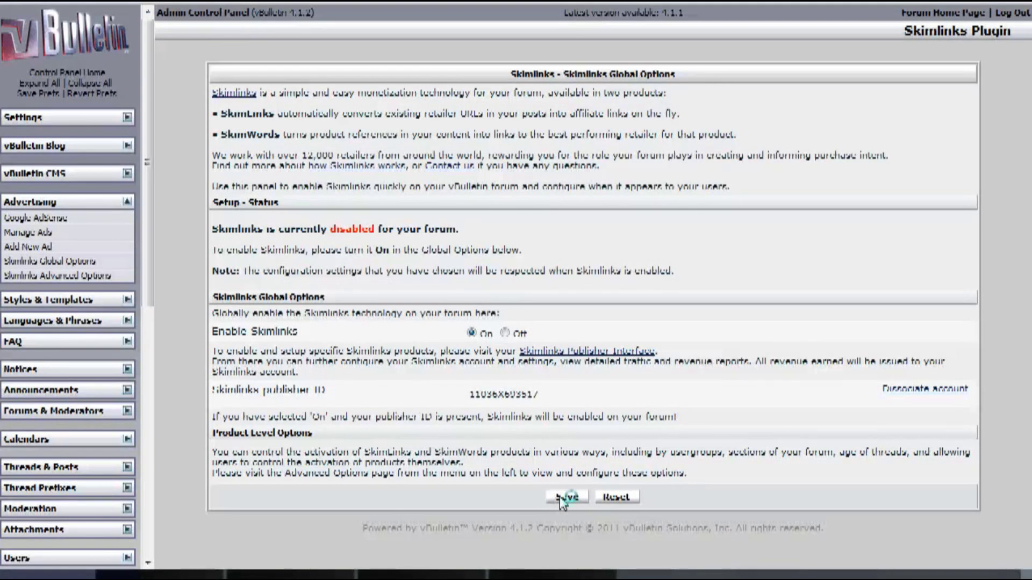
pyautogui.click(560, 497)
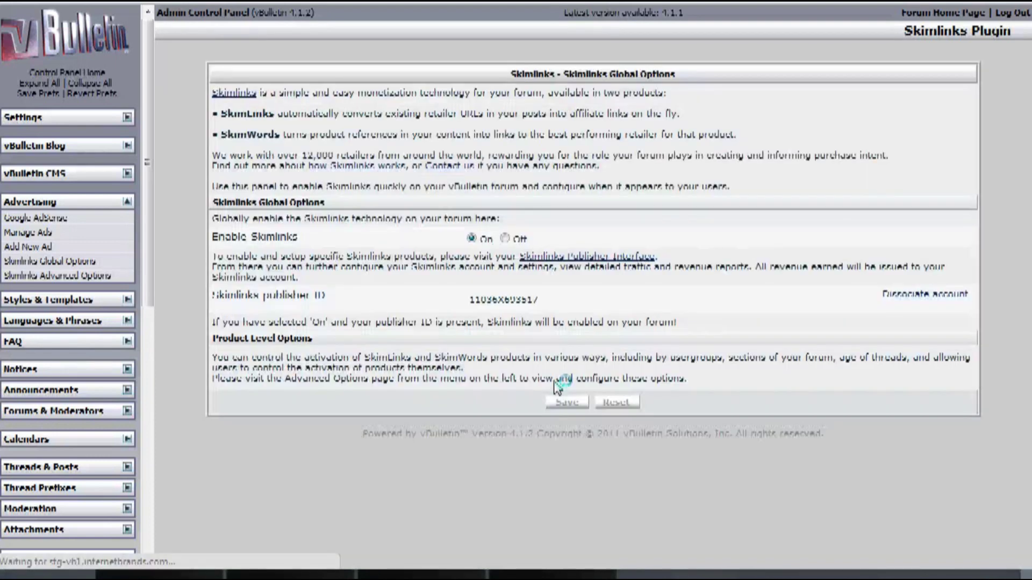